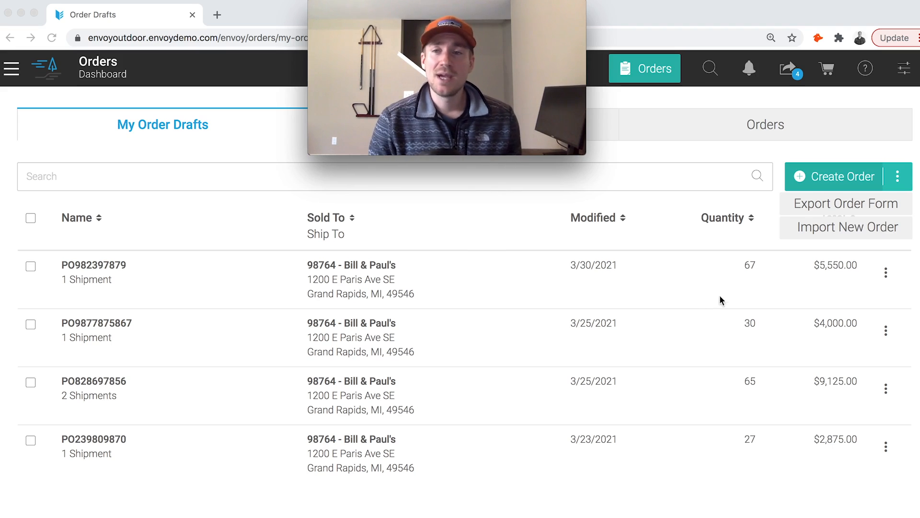
- Export an order form sold to Bill & Paul's for the Fall/Winter Camp 2020/2021 catalog and open it in Excel
left_click(882, 205)
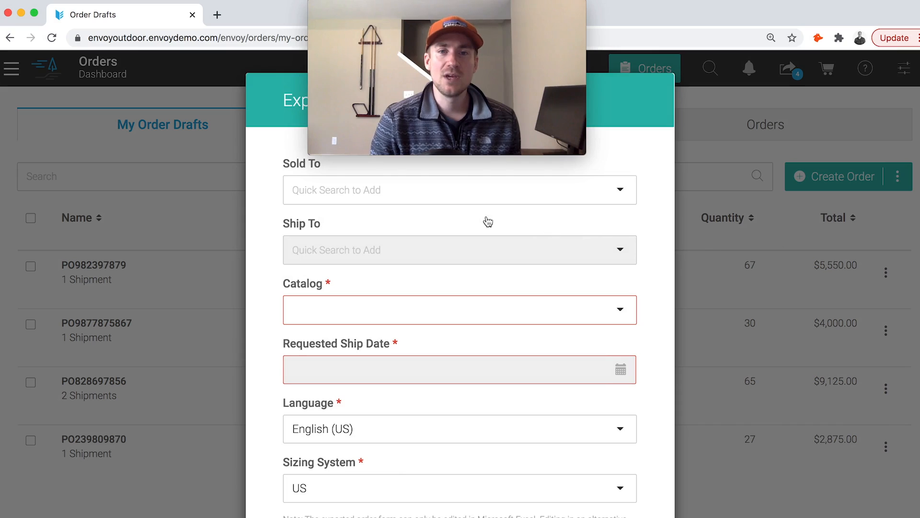
left_click(481, 198)
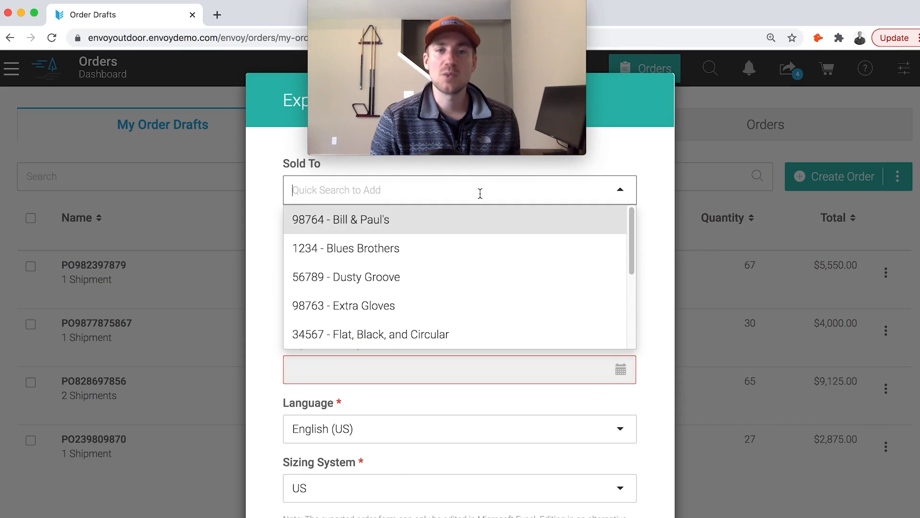
left_click(375, 224)
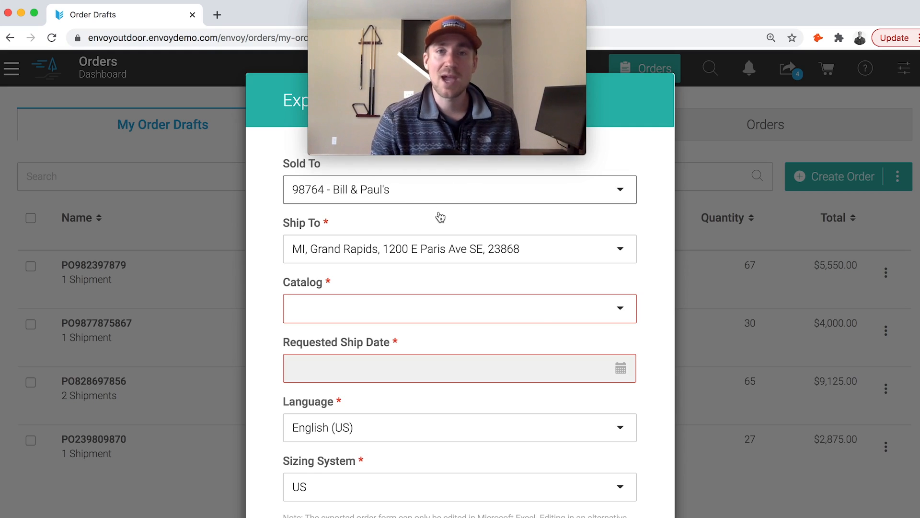
left_click(402, 308)
left_click(402, 347)
scroll(566, 446, "down", 2)
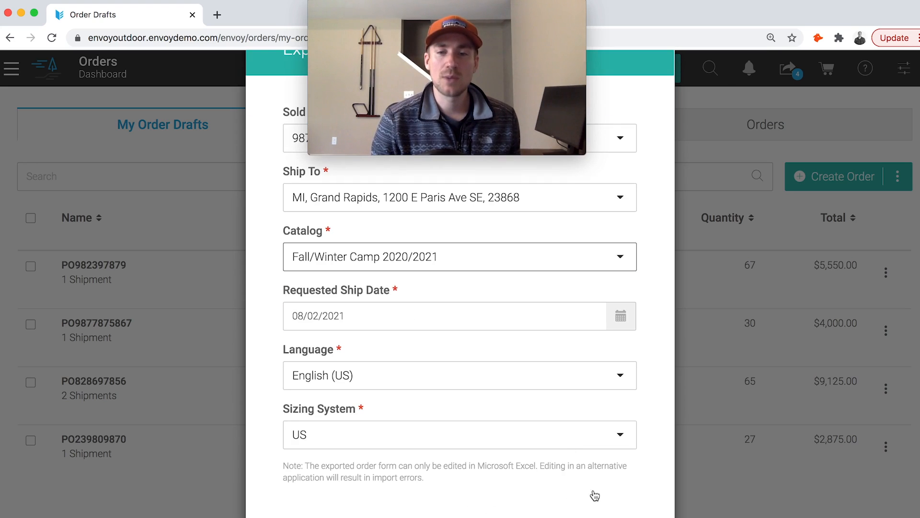
left_click(594, 494)
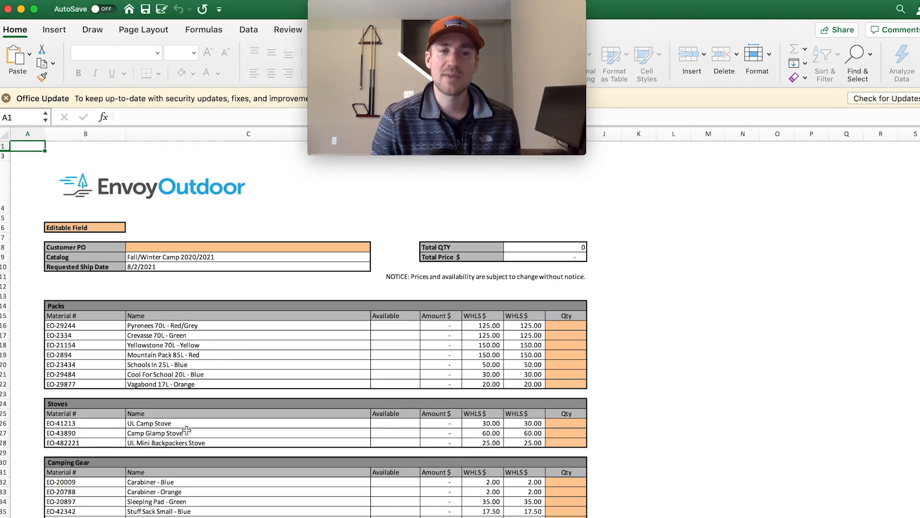
- Enter pack quantities of 8 for Crevasse 70L and 5 each for Yellowstone 70L, Mountain Pack 85L and Schools In 25L
scroll(306, 345, "down", 10)
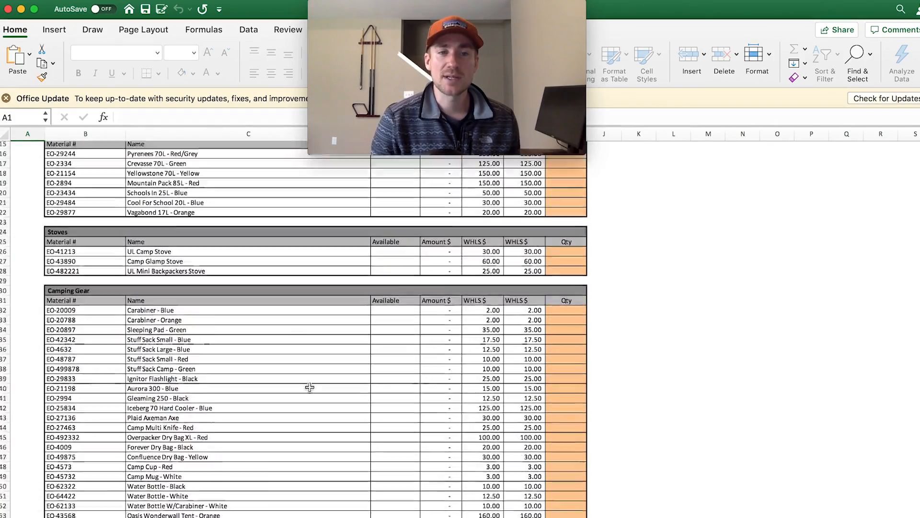
scroll(309, 389, "down", 5)
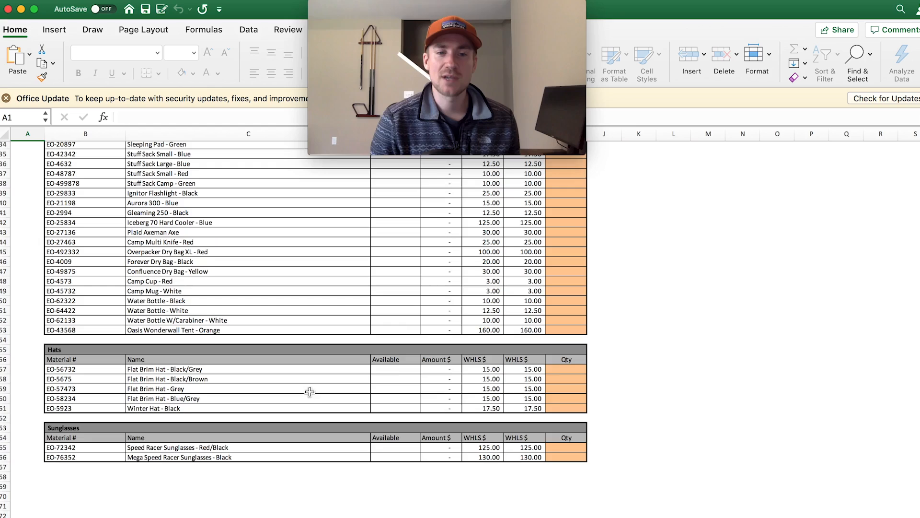
scroll(603, 361, "up", 10)
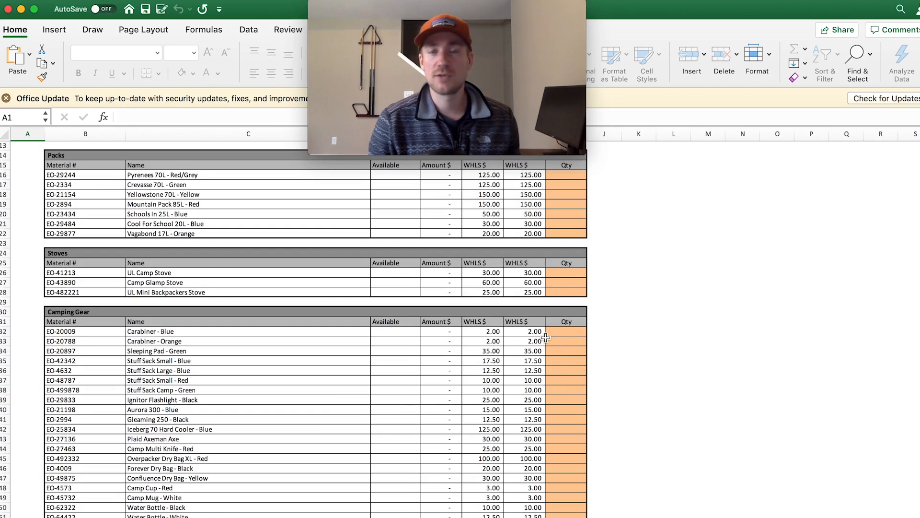
scroll(186, 226, "up", 5)
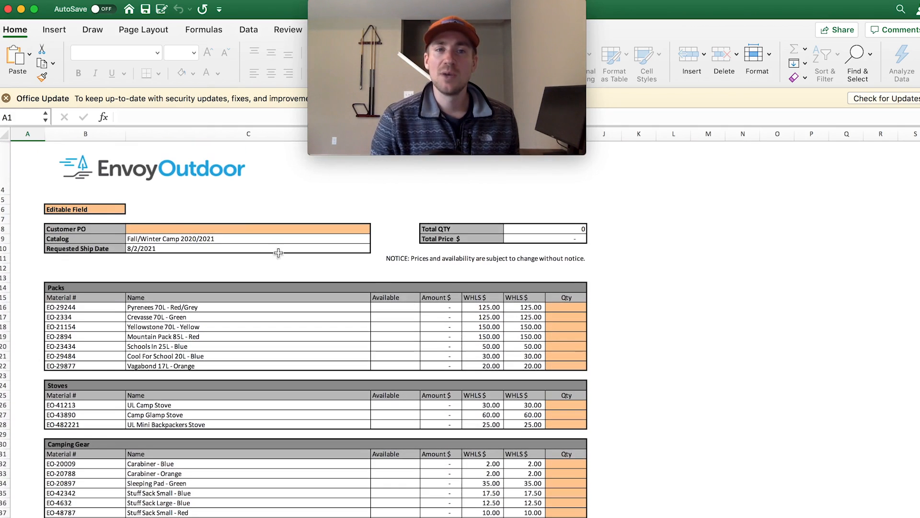
left_click(565, 315)
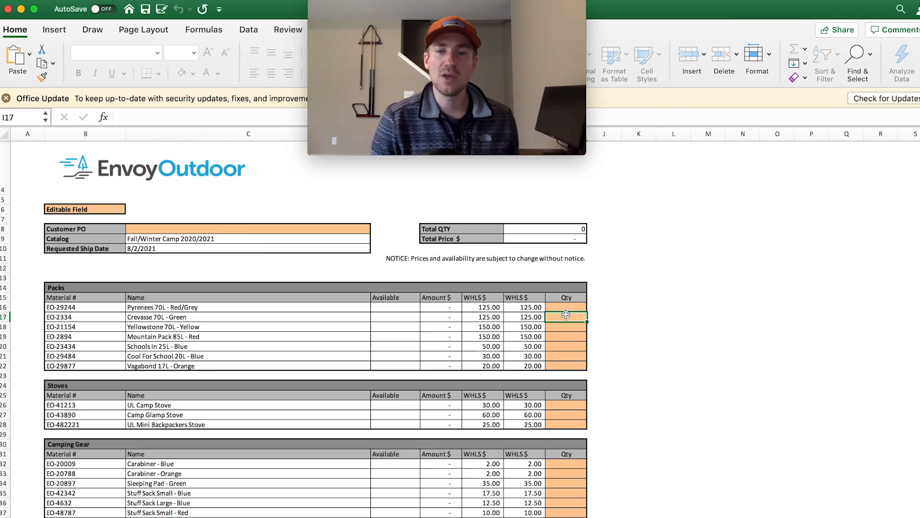
type("8")
key("Return")
type("5")
key("Return")
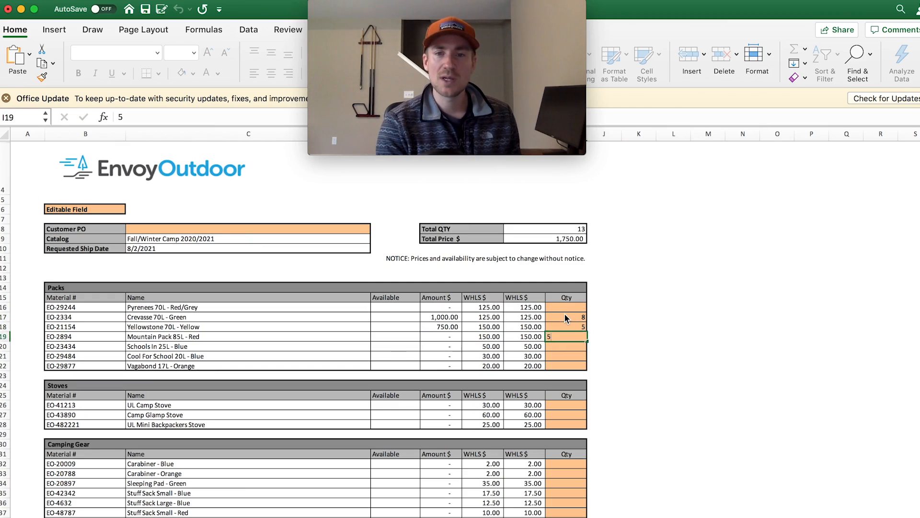
type("5")
key("Return")
type("5")
key("Return")
- Enter a quantity of 5 each for the Camp Glamp Stove, the green Sleeping Pad and the small blue Stuff Sack
left_click(573, 415)
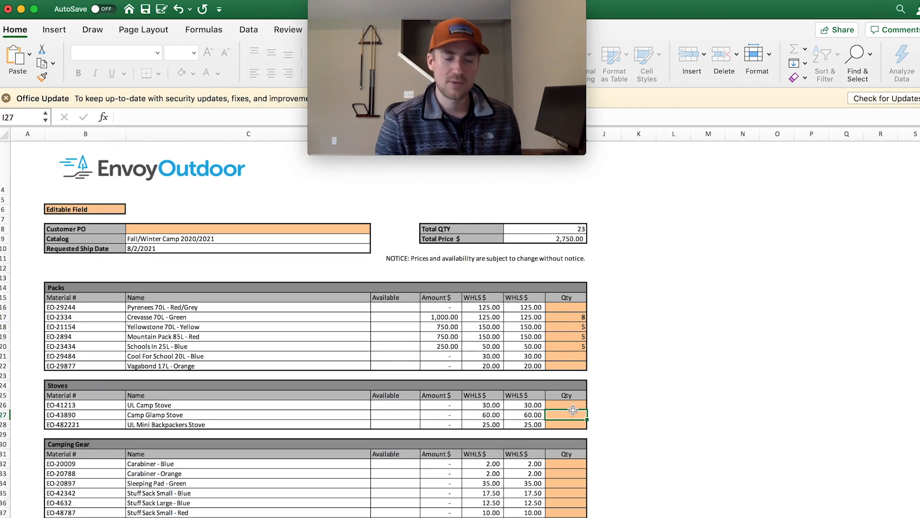
type("5")
key("Return")
left_click(573, 482)
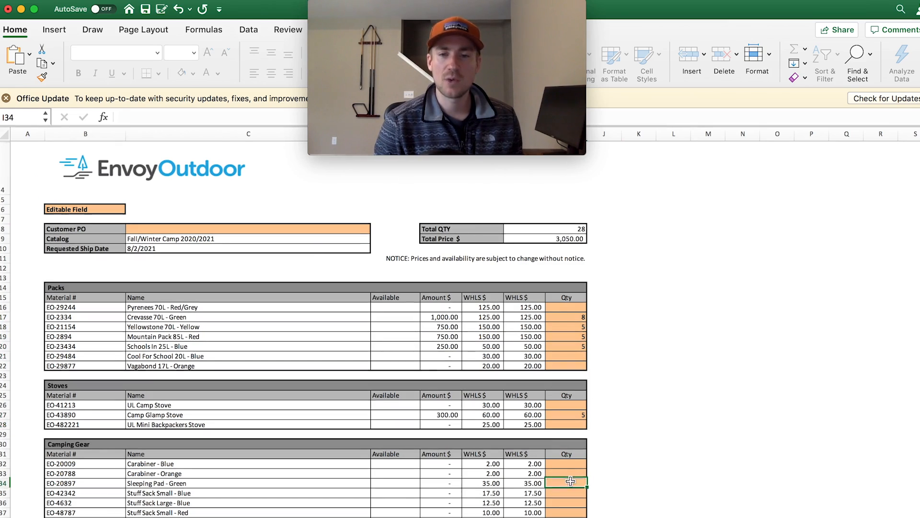
type("5")
key("Return")
type("5")
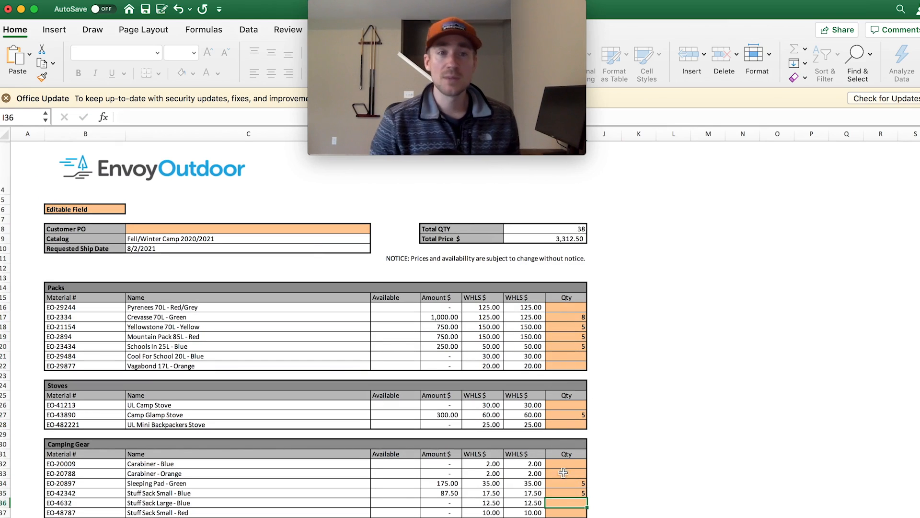
key("Return")
- Save a copy of the filled order form as an Excel workbook in the Order Imports folder under Documents, and close it
mouse_move(179, 1)
left_click(73, 6)
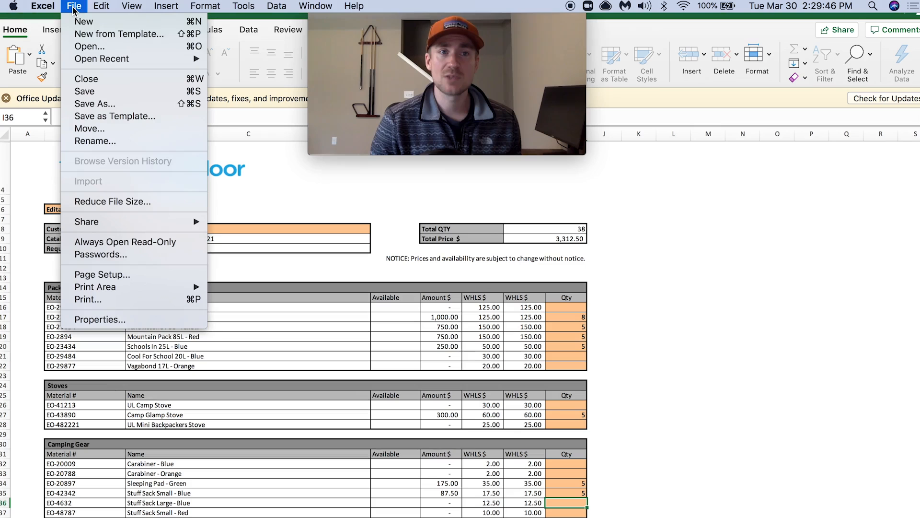
left_click(109, 104)
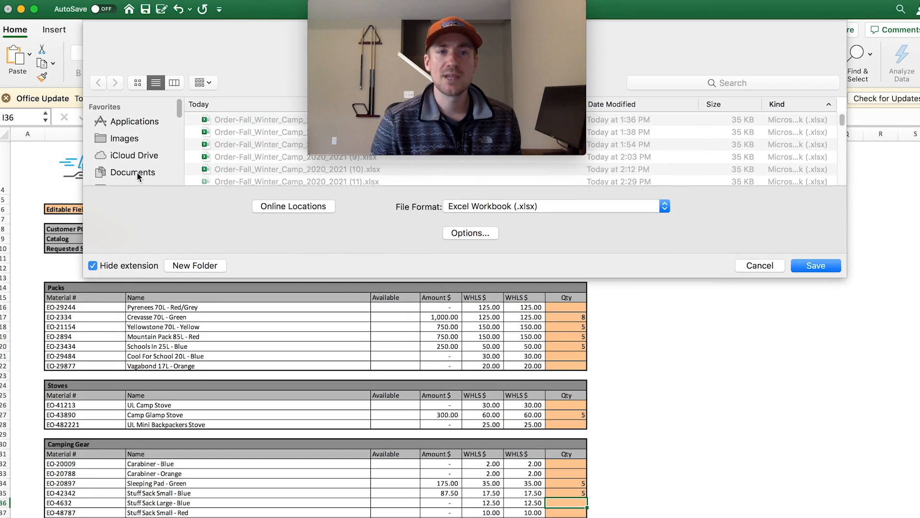
left_click(137, 174)
double_click(234, 119)
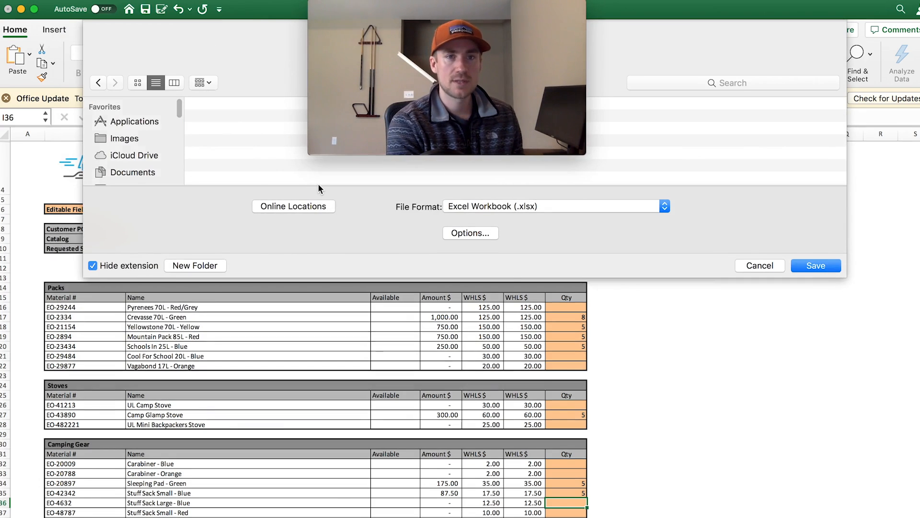
key("space")
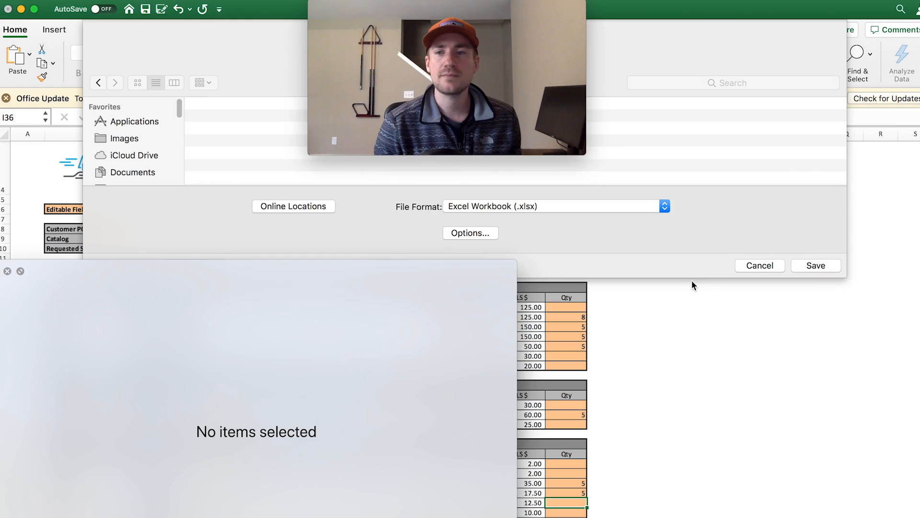
left_click(816, 265)
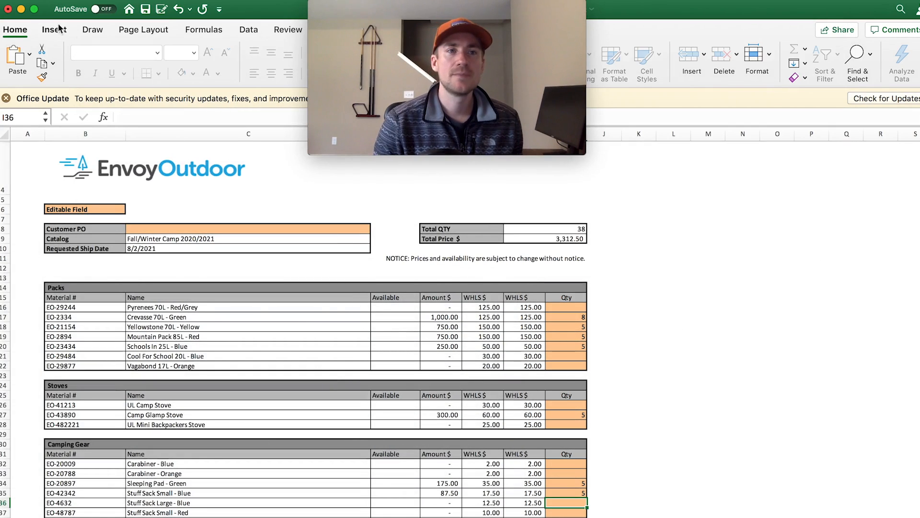
left_click(7, 9)
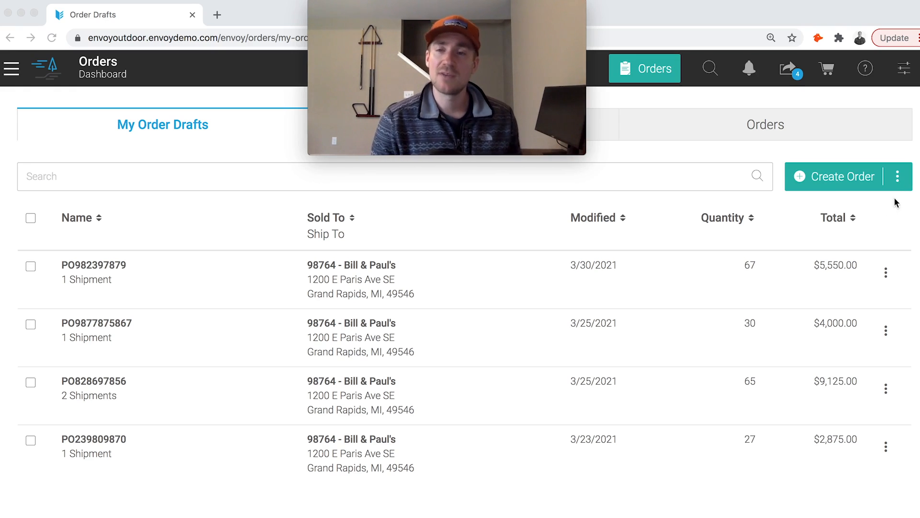
- Import a new order in the browser from Order-Fall_Winter_Camp_2020_2021 (11).xlsx in the Order Imports folder under Documents
left_click(898, 176)
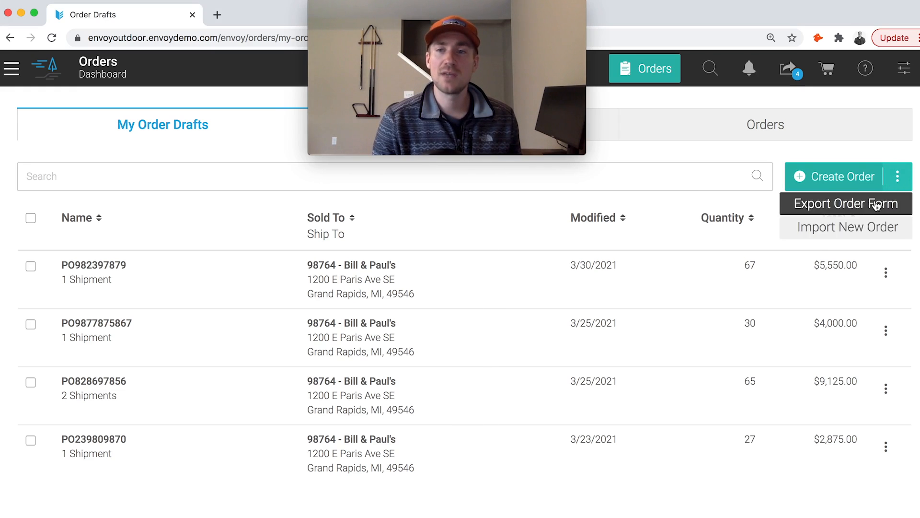
left_click(876, 228)
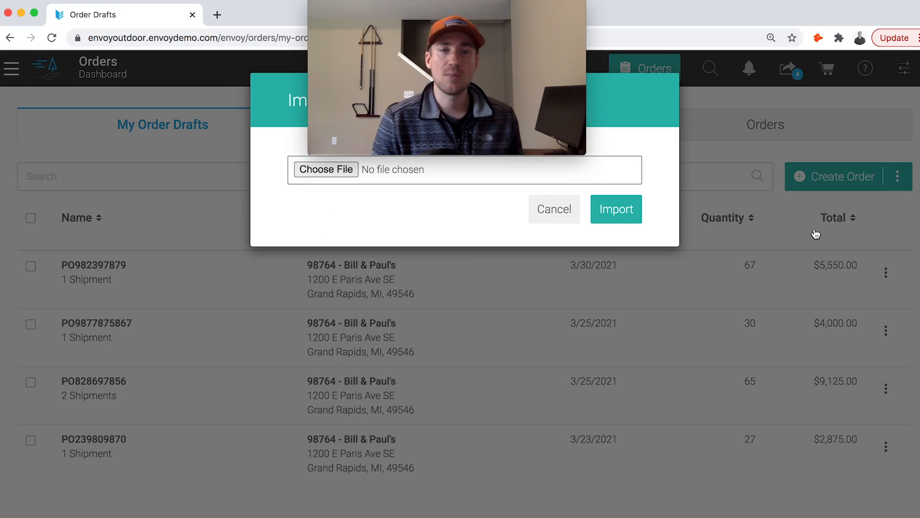
left_click(350, 173)
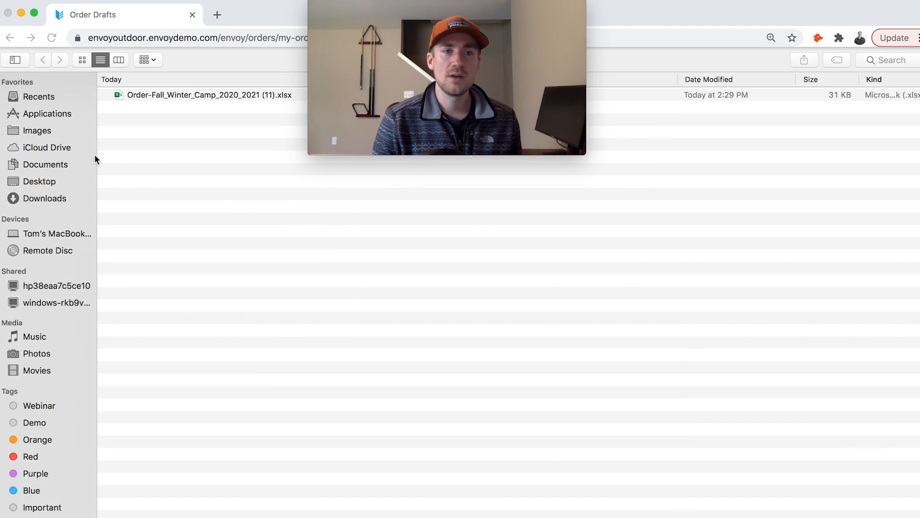
left_click(57, 163)
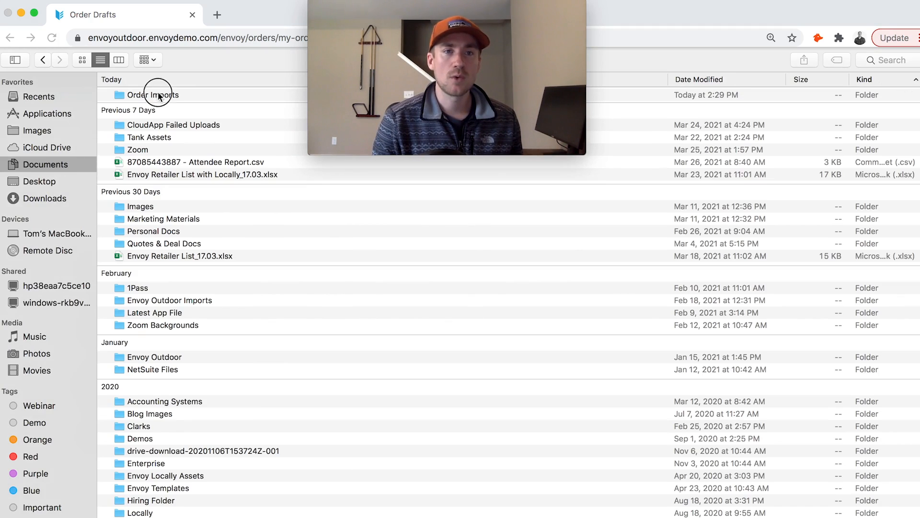
double_click(158, 95)
double_click(161, 99)
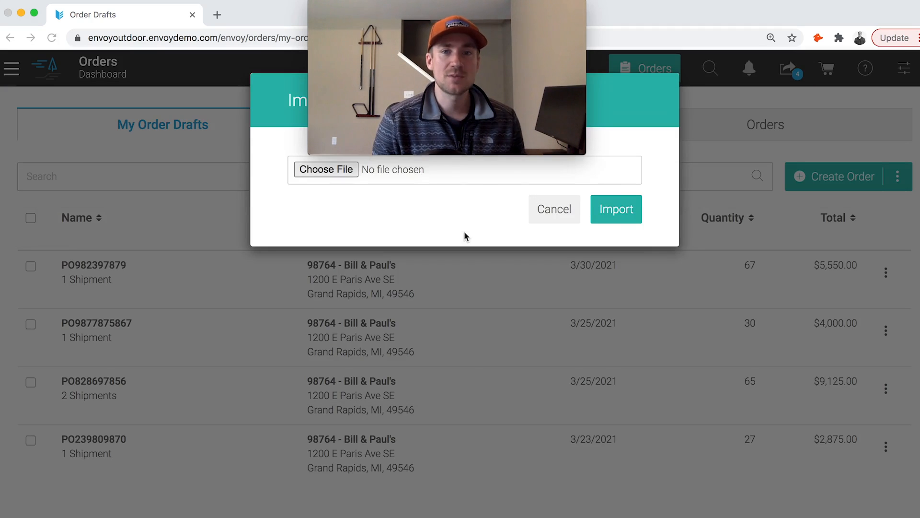
left_click(612, 212)
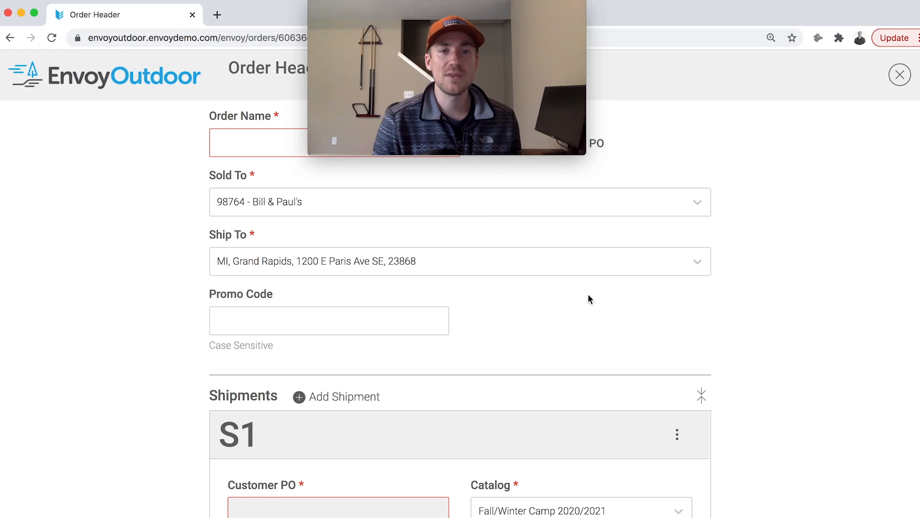
- Enter the PO number as the imported order's name and continue to its item view
scroll(545, 325, "down", 3)
scroll(532, 348, "up", 3)
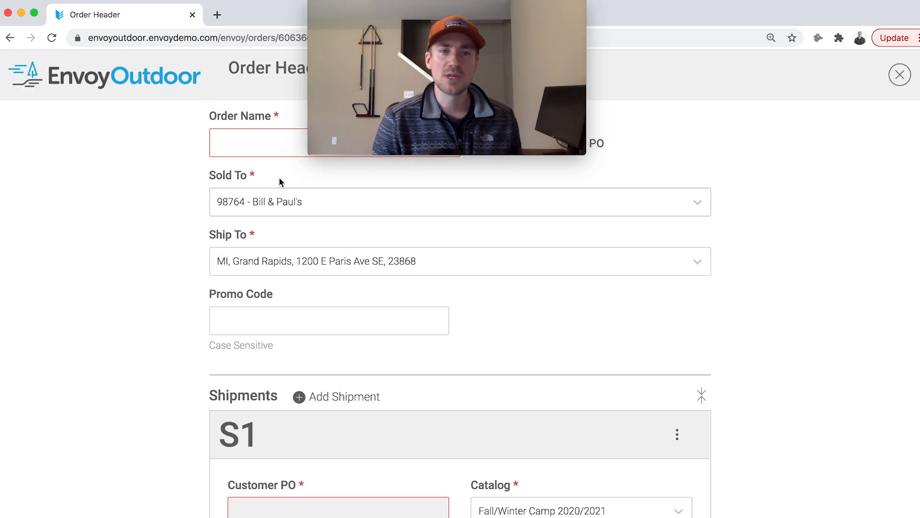
left_click(269, 144)
type("P0923")
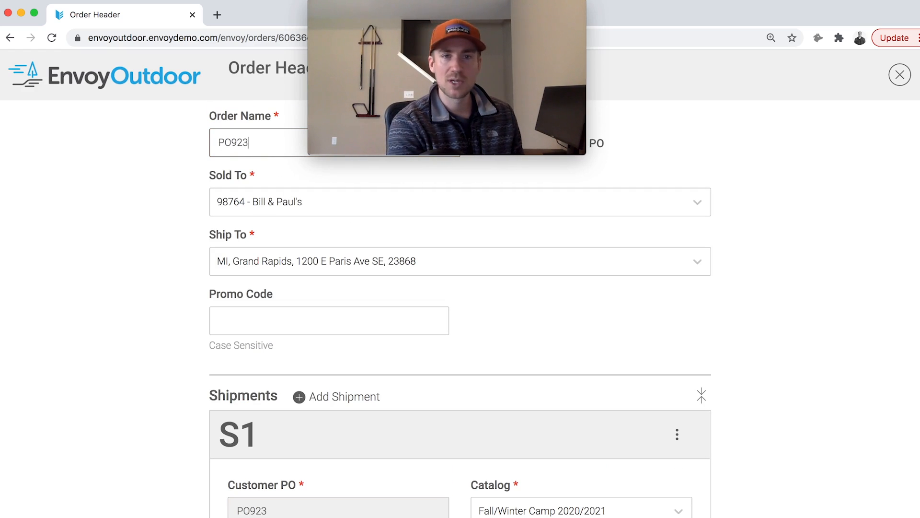
type("08797")
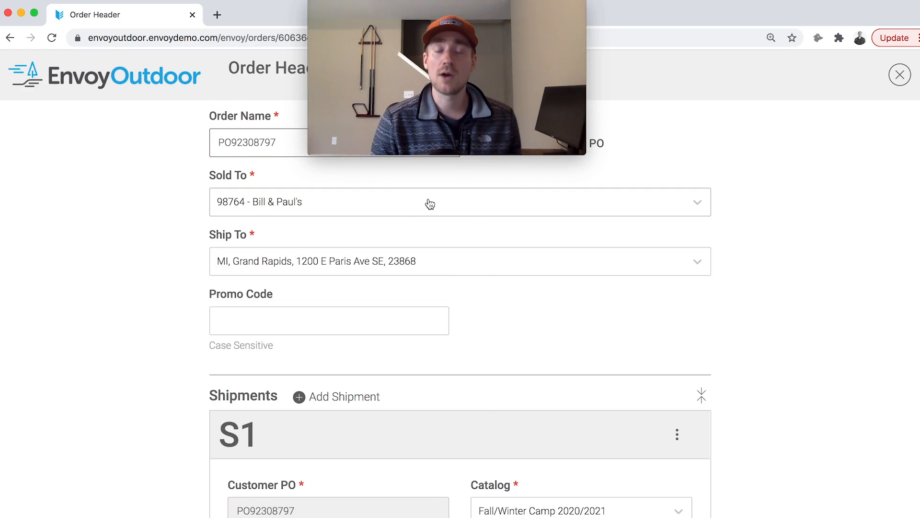
scroll(577, 304, "down", 10)
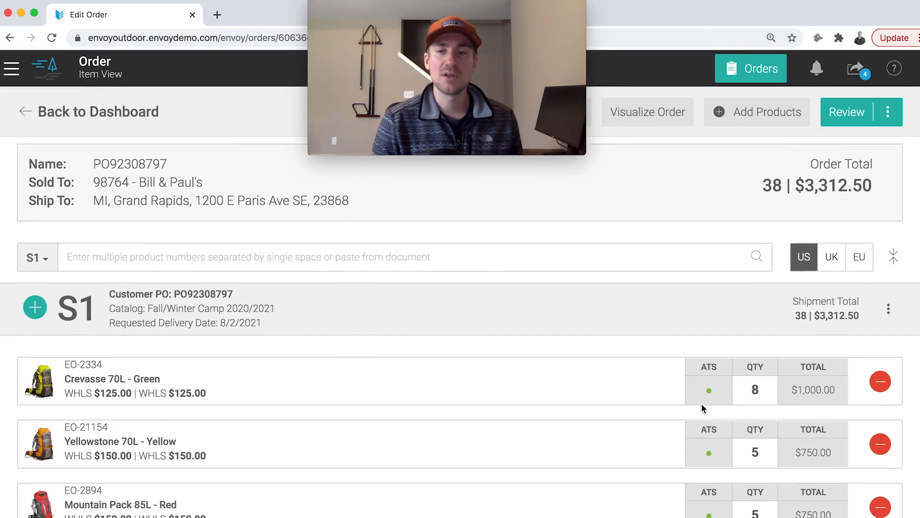
- Check the imported products and quantities, and send the order to review
scroll(701, 403, "down", 5)
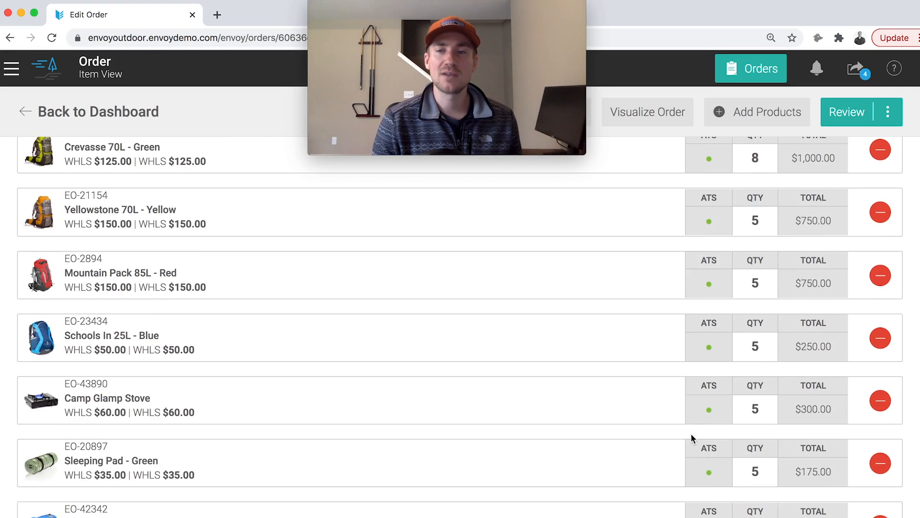
scroll(691, 433, "up", 5)
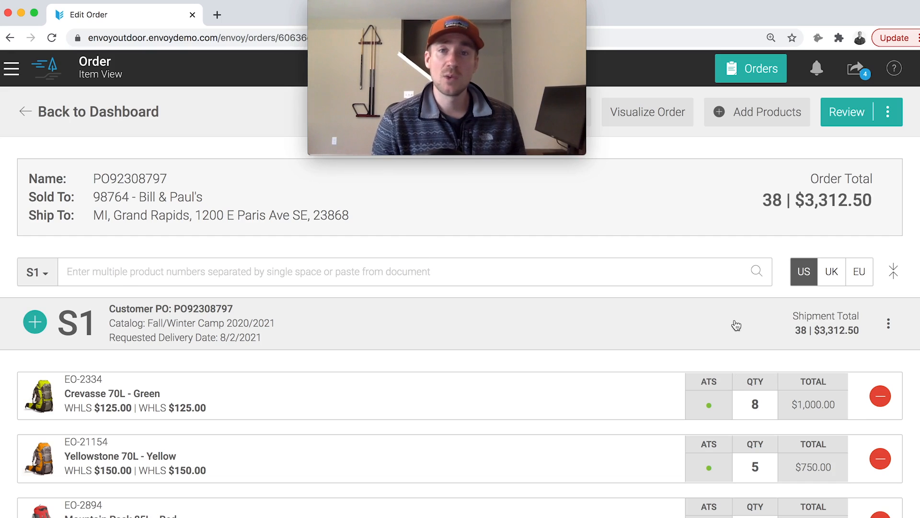
left_click(845, 118)
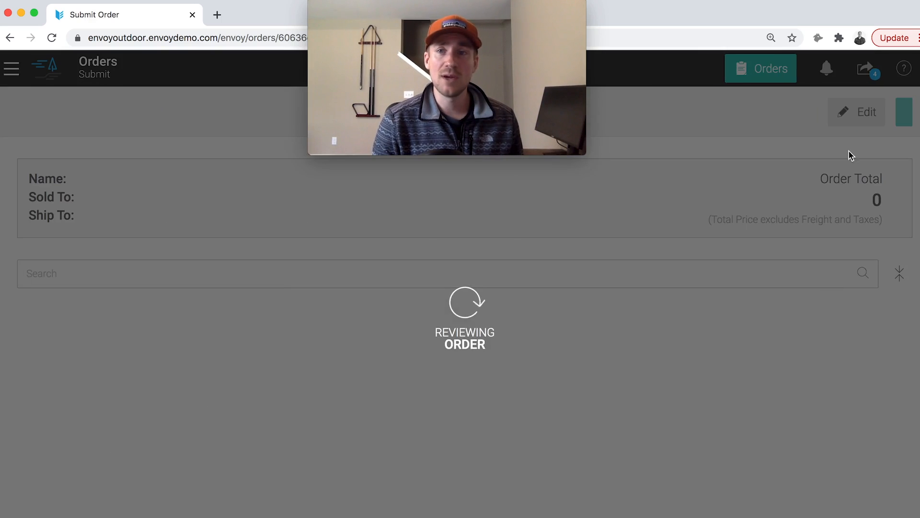